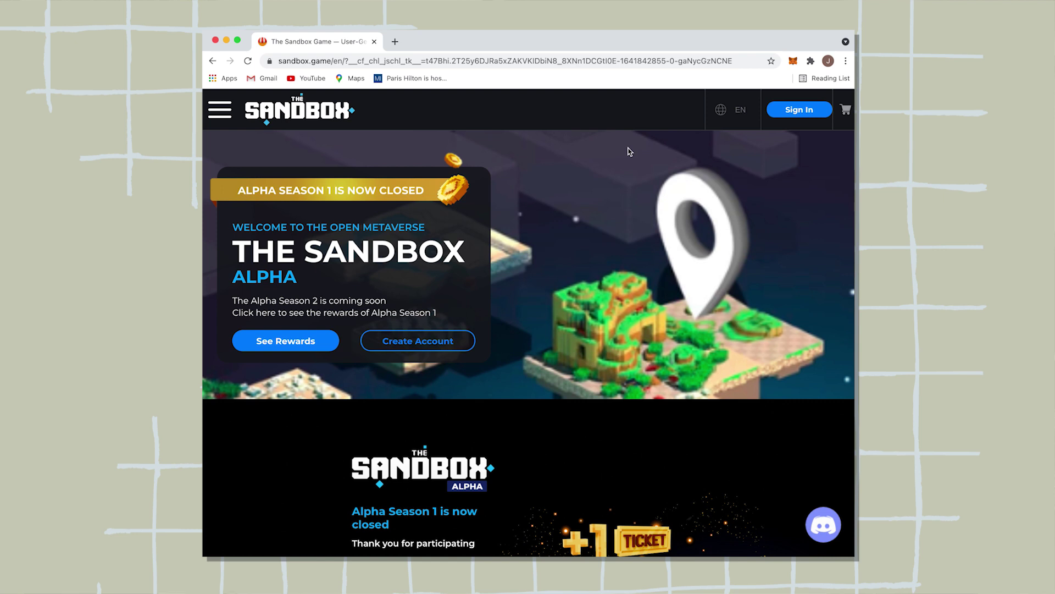
Sign in to The Sandbox with Metamask, getting started with the wallet and selecting Account 1 for the connection.
{"action": "left_click", "coordinate": [786, 109]}
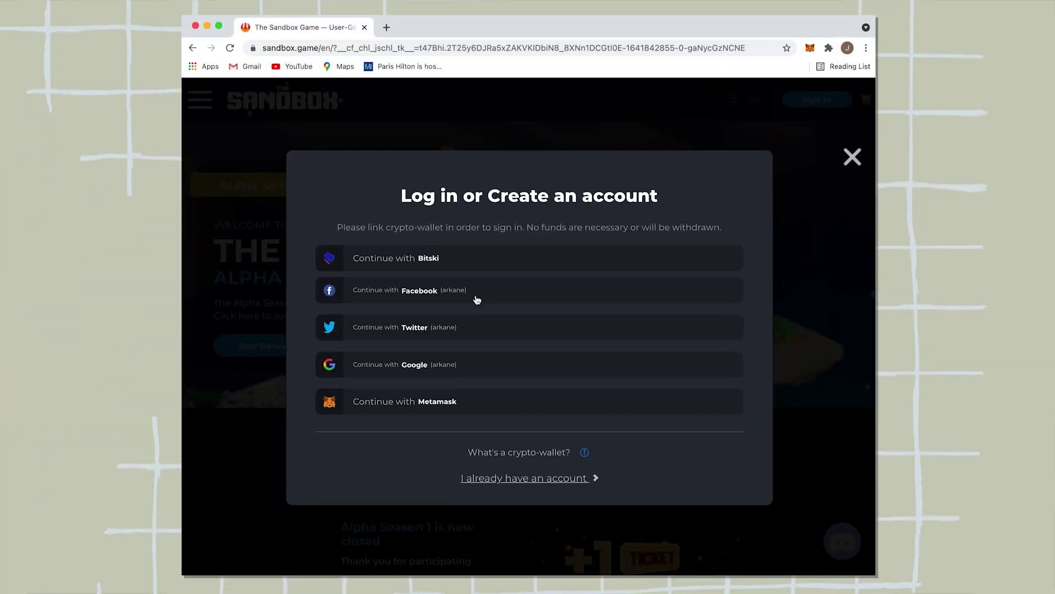
{"action": "left_click", "coordinate": [442, 409]}
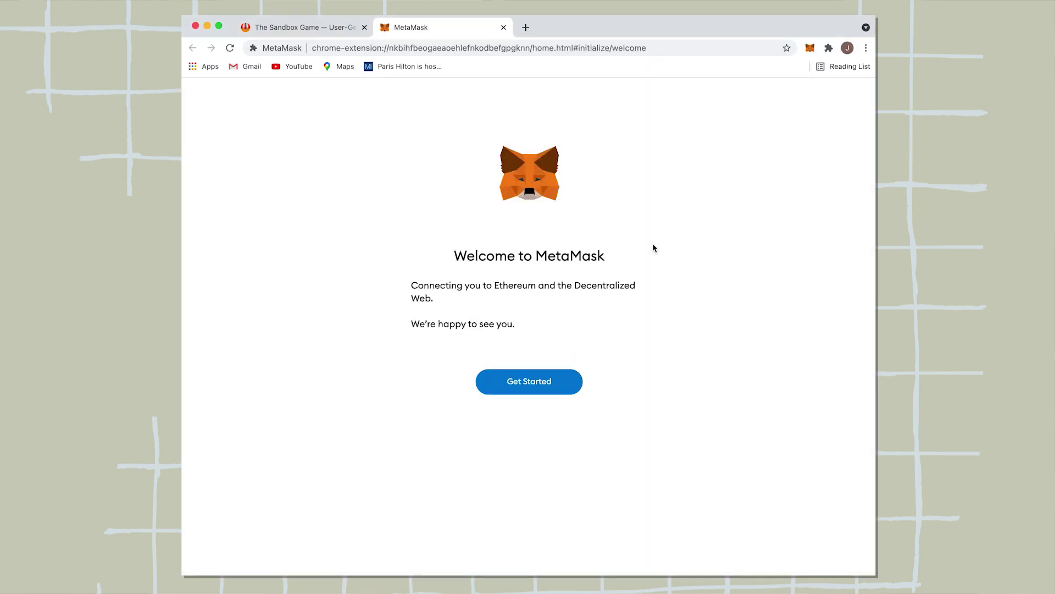
{"action": "left_click", "coordinate": [525, 382]}
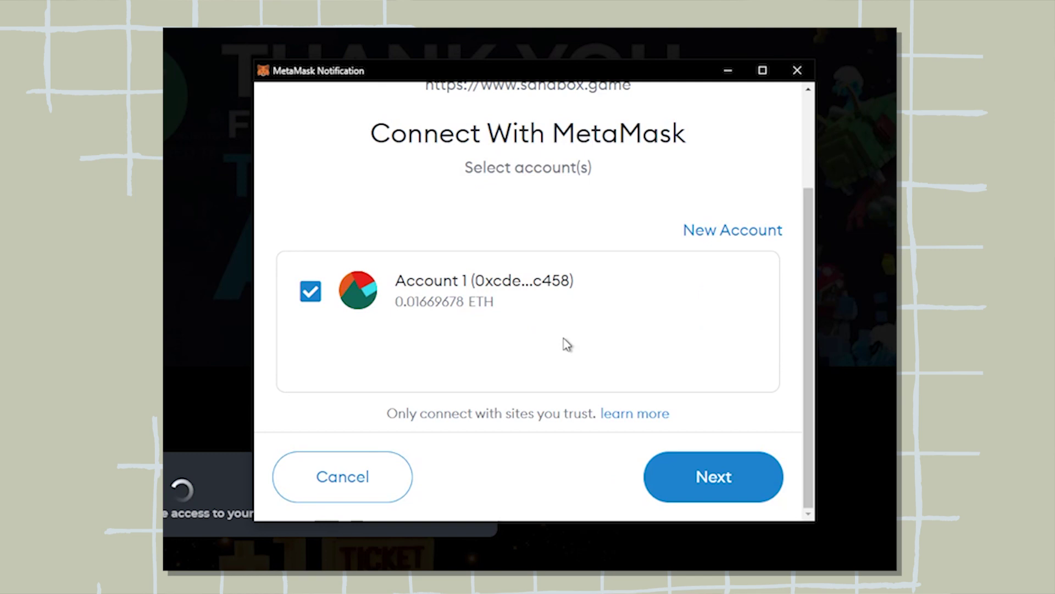
{"action": "left_click", "coordinate": [738, 483]}
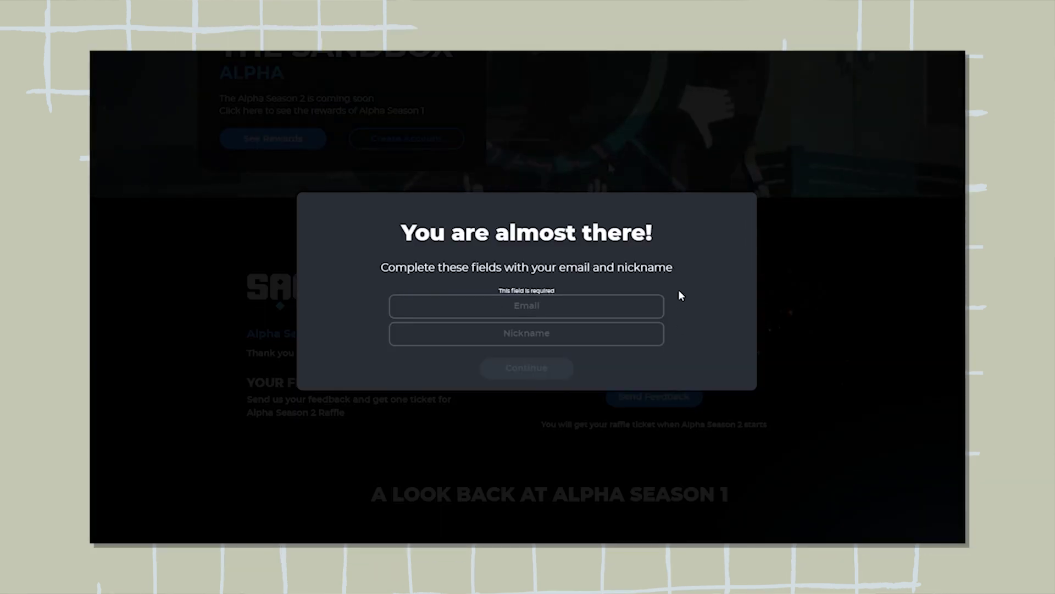
Fill in the account's email field and enter the account password for the Game Maker in the password fields.
{"action": "left_click", "coordinate": [558, 304]}
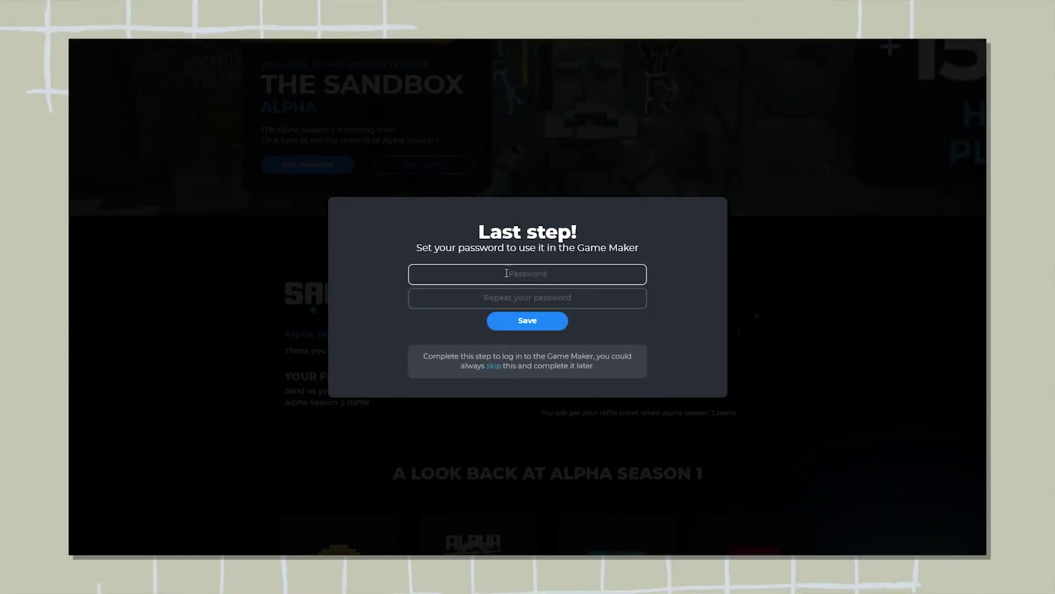
{"action": "left_click", "coordinate": [518, 275]}
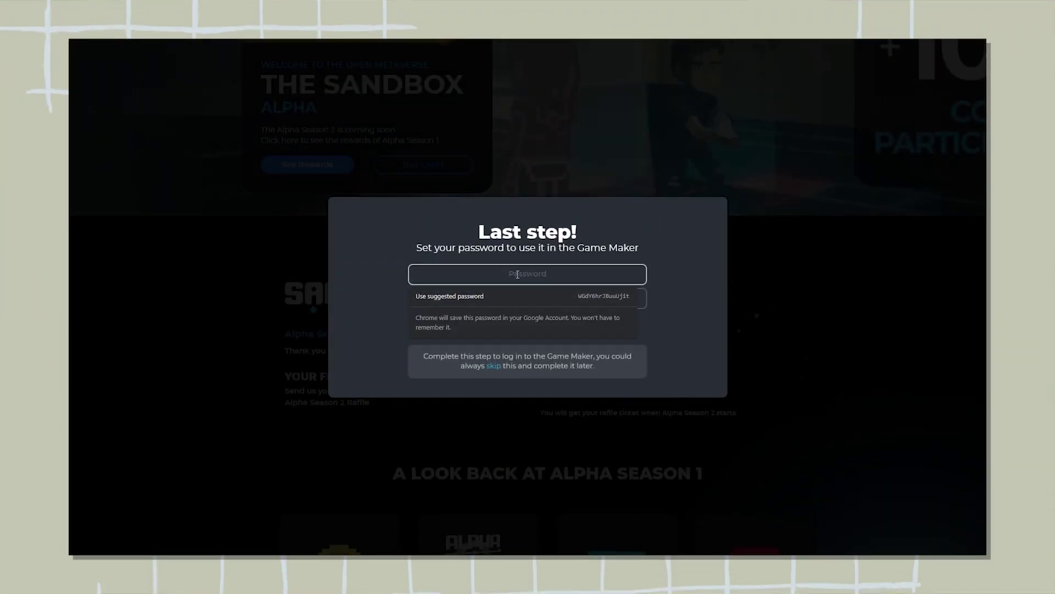
{"action": "type", "text": "******"}
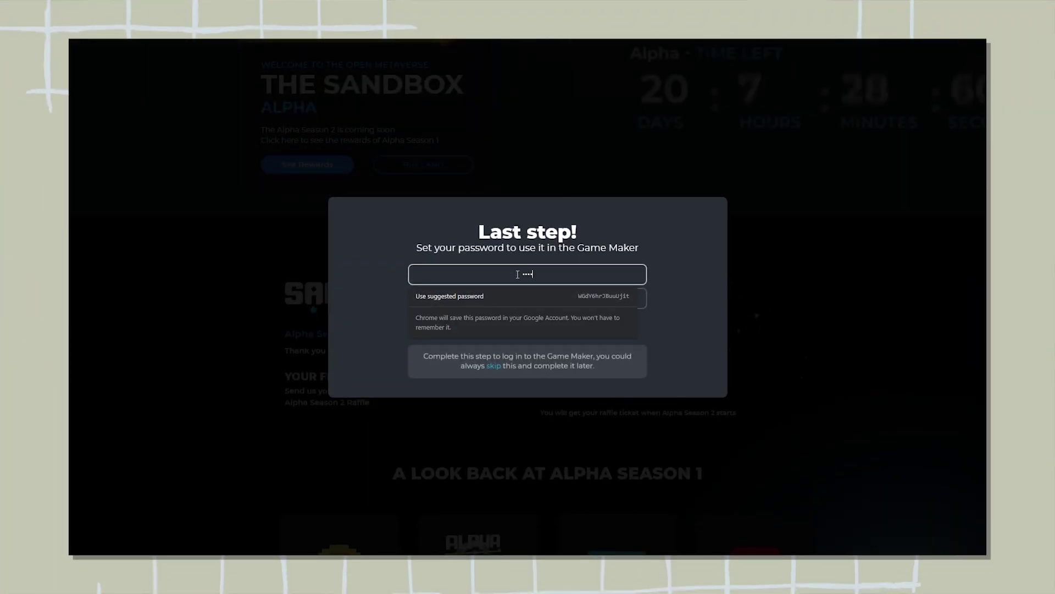
{"action": "type", "text": "****"}
{"action": "left_click", "coordinate": [501, 305]}
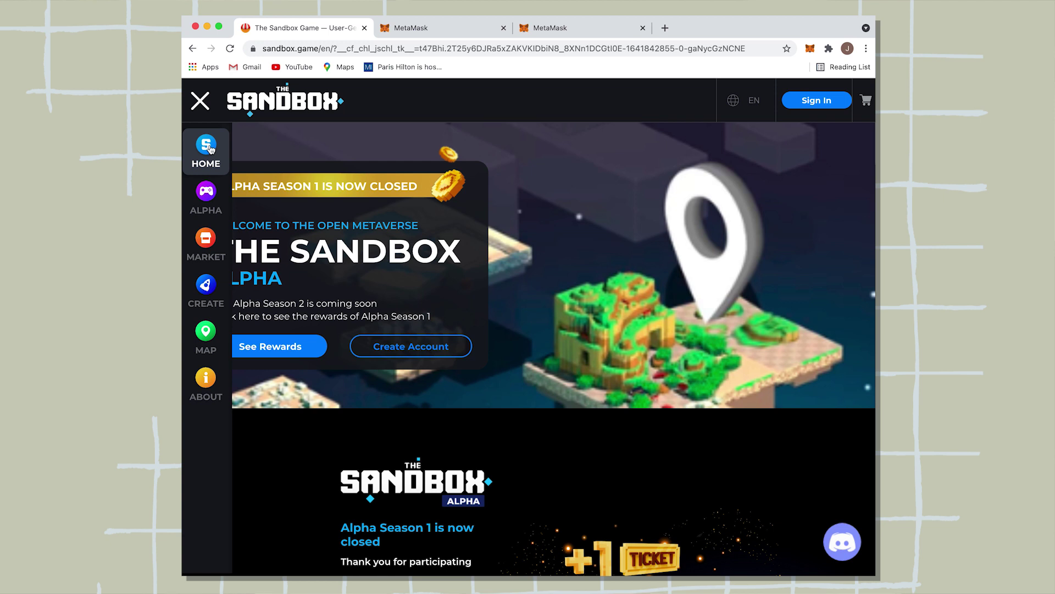
Open the Create section and examine the Game Maker page's features, articles, videos and system requirements.
{"action": "left_click", "coordinate": [206, 286]}
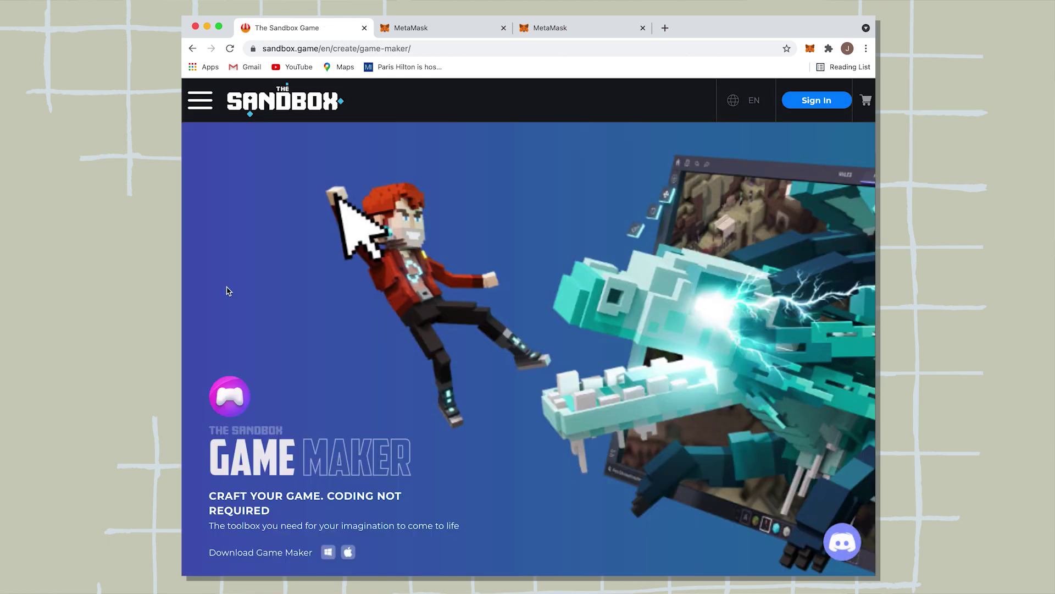
{"action": "scroll", "coordinate": [373, 283], "scroll_direction": "down", "scroll_amount": 5}
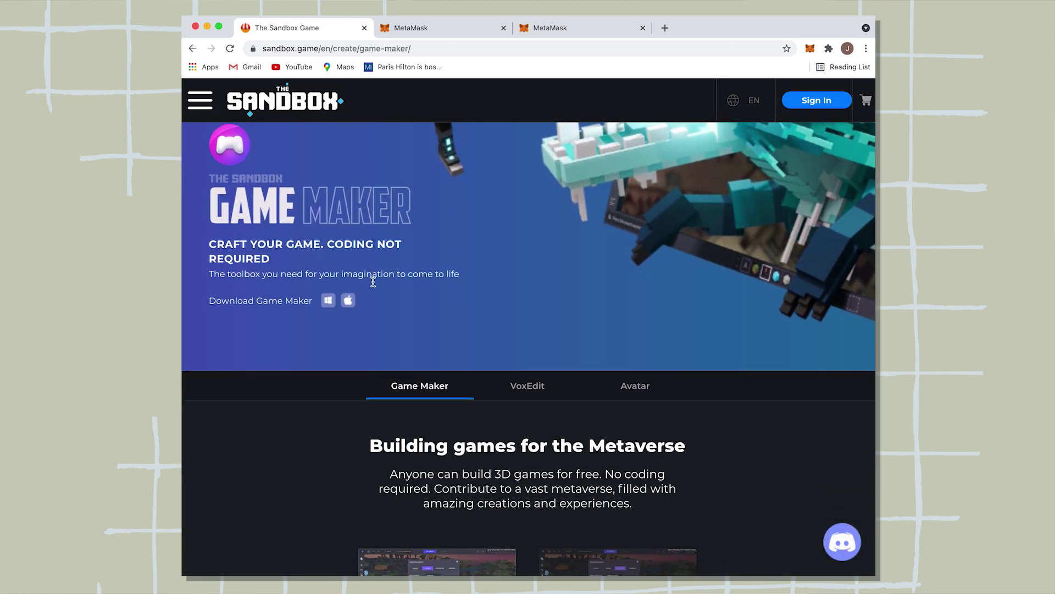
{"action": "scroll", "coordinate": [373, 282], "scroll_direction": "down", "scroll_amount": 4}
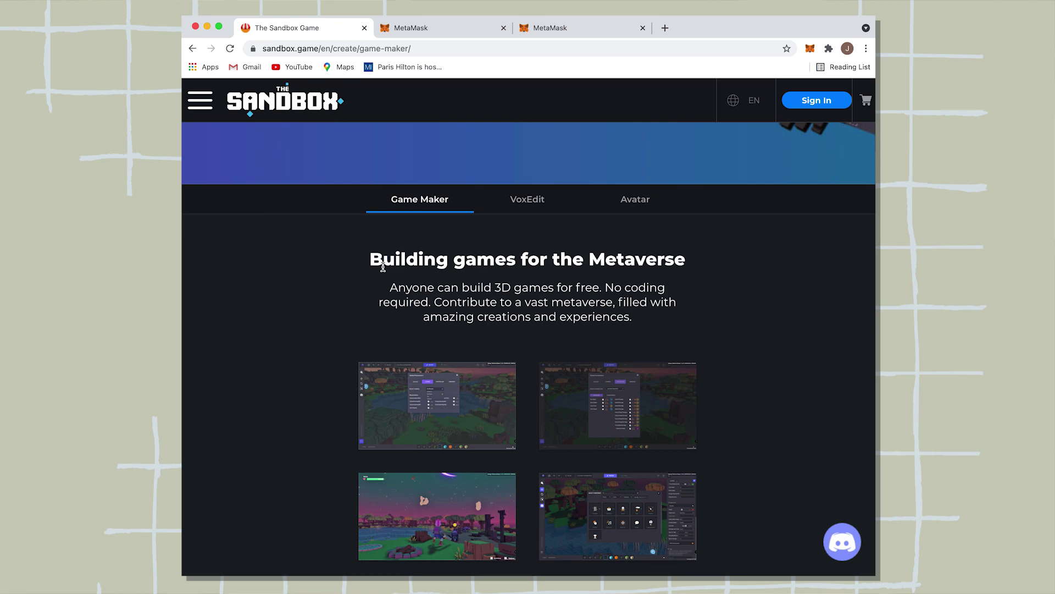
{"action": "scroll", "coordinate": [586, 299], "scroll_direction": "down", "scroll_amount": 12}
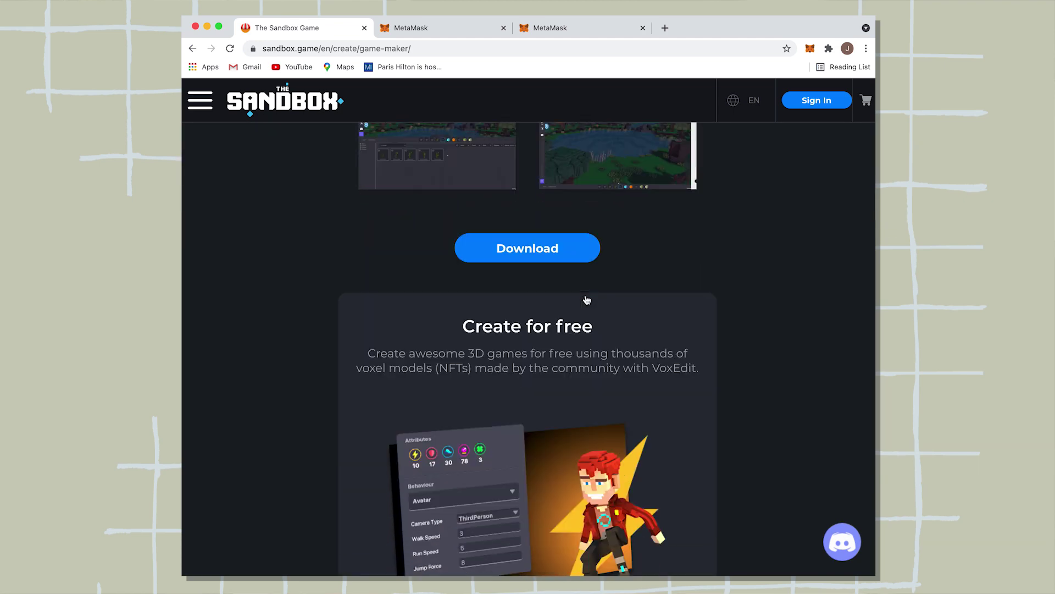
{"action": "scroll", "coordinate": [587, 300], "scroll_direction": "down", "scroll_amount": 3}
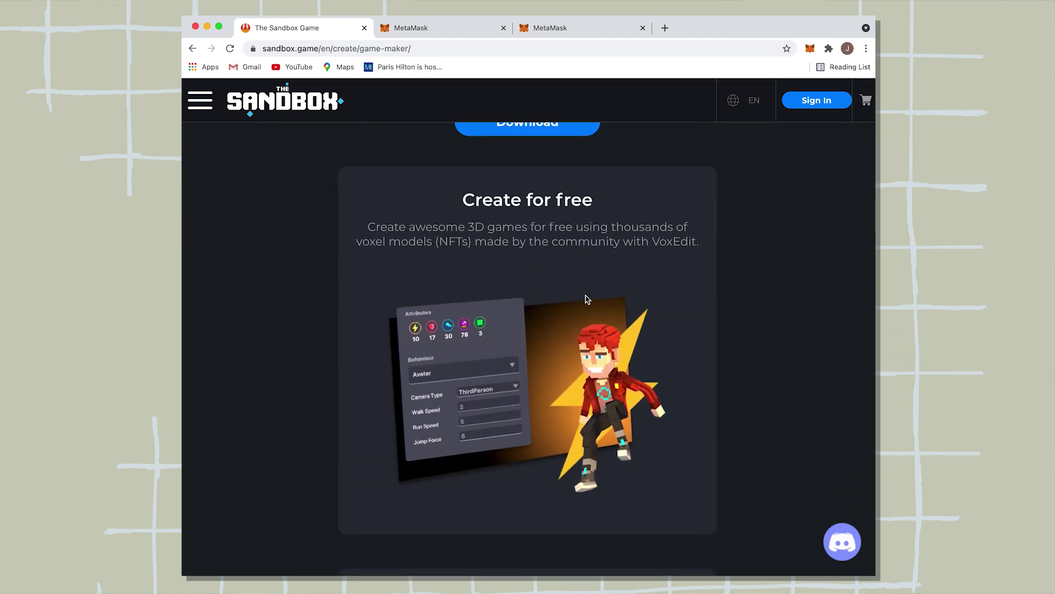
{"action": "scroll", "coordinate": [587, 299], "scroll_direction": "down", "scroll_amount": 12}
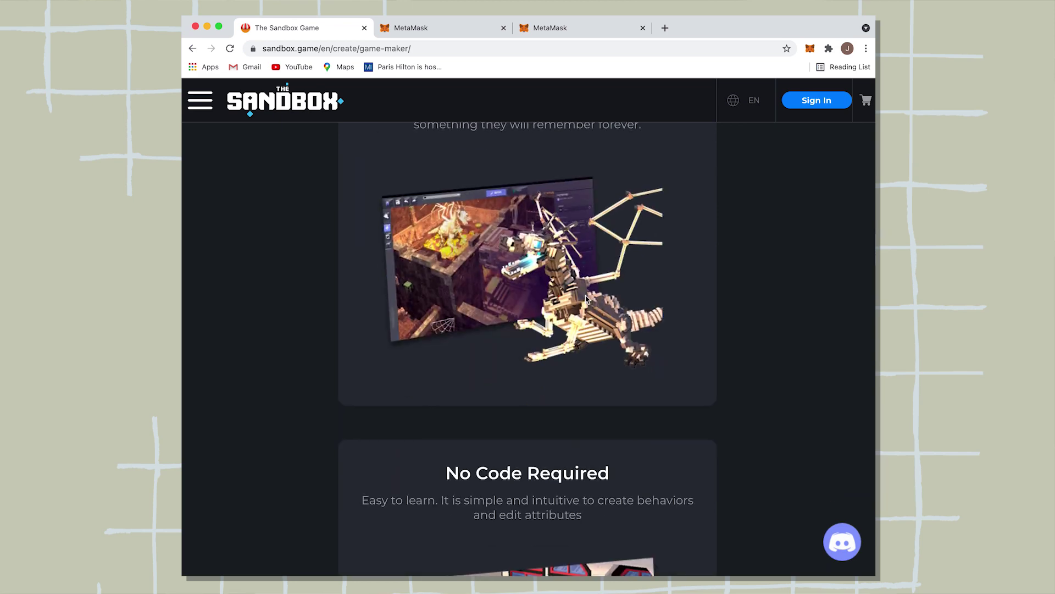
{"action": "scroll", "coordinate": [586, 300], "scroll_direction": "down", "scroll_amount": 12}
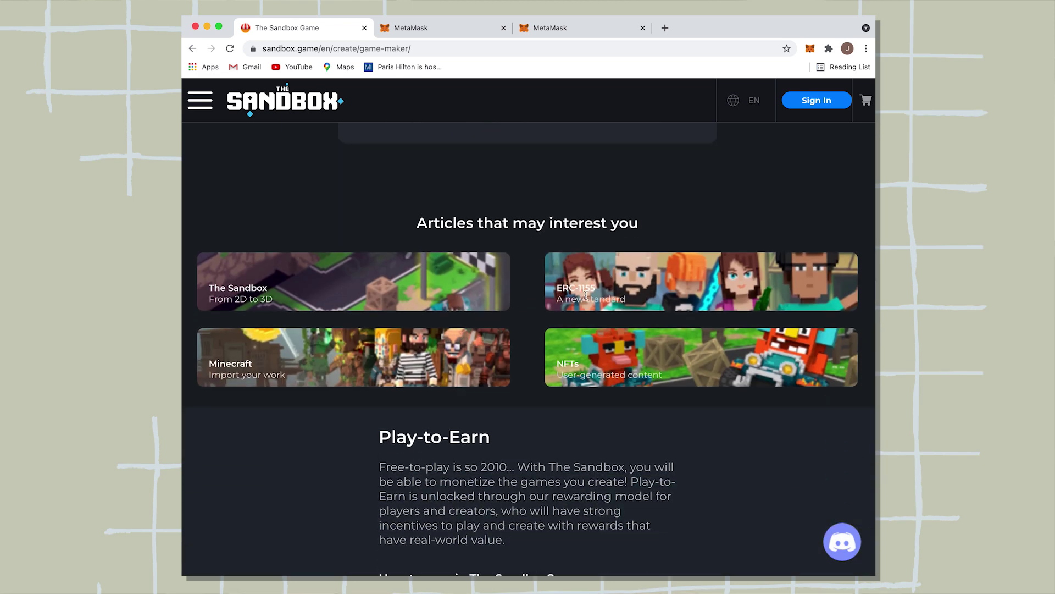
{"action": "scroll", "coordinate": [586, 297], "scroll_direction": "down", "scroll_amount": 15}
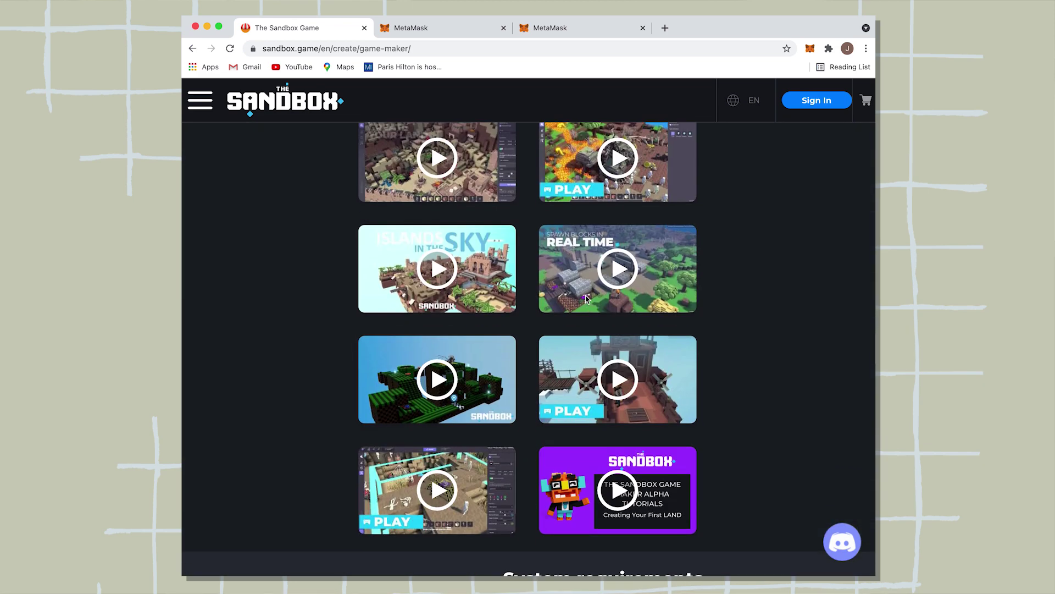
{"action": "scroll", "coordinate": [587, 299], "scroll_direction": "down", "scroll_amount": 10}
{"action": "scroll", "coordinate": [594, 295], "scroll_direction": "up", "scroll_amount": 1}
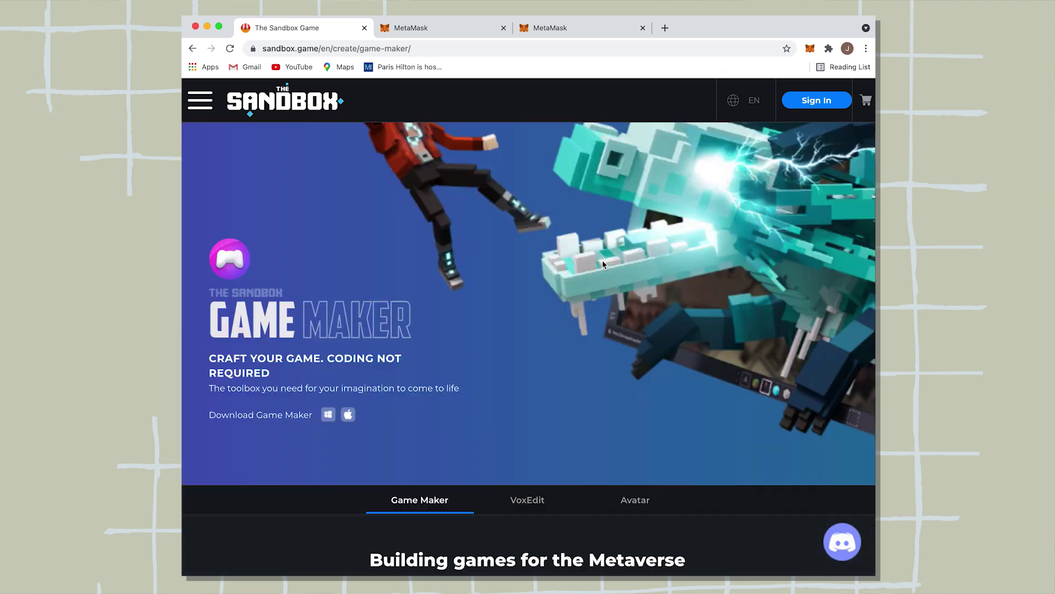
Switch from the Game Maker page to the Avatar page and start creating an avatar.
{"action": "scroll", "coordinate": [603, 264], "scroll_direction": "down", "scroll_amount": 5}
{"action": "left_click", "coordinate": [631, 228]}
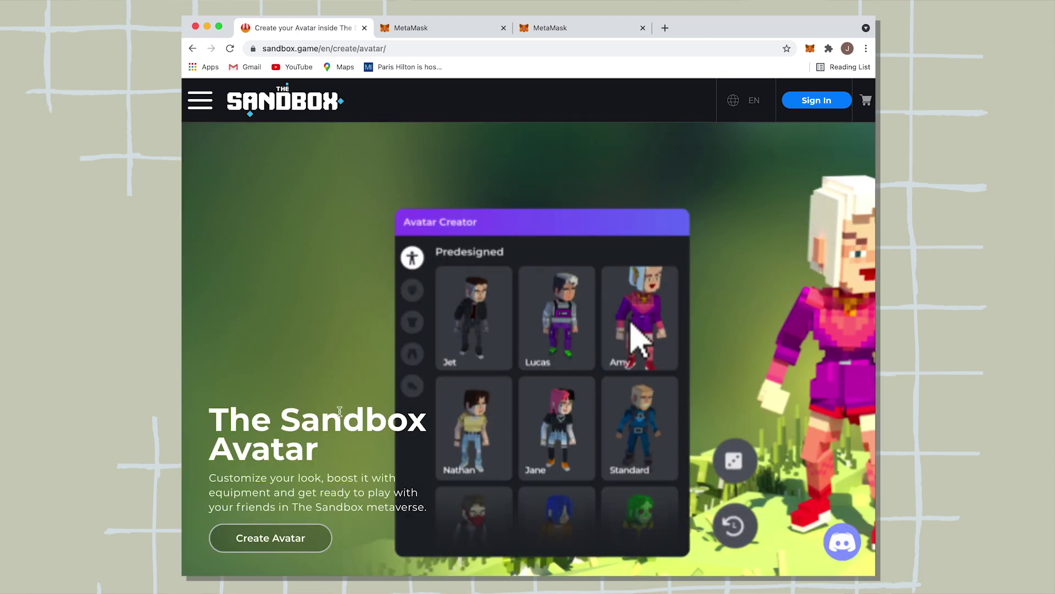
{"action": "scroll", "coordinate": [330, 419], "scroll_direction": "down", "scroll_amount": 2}
{"action": "left_click", "coordinate": [287, 460]}
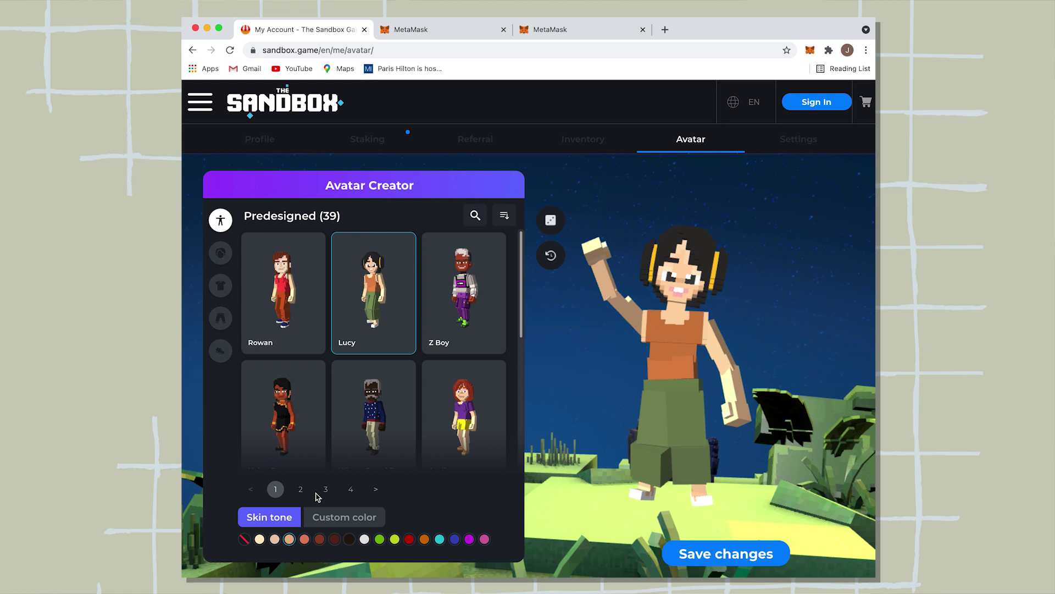
Try the Sara head on the avatar and return to the predesigned Lucy look.
{"action": "left_click", "coordinate": [220, 254]}
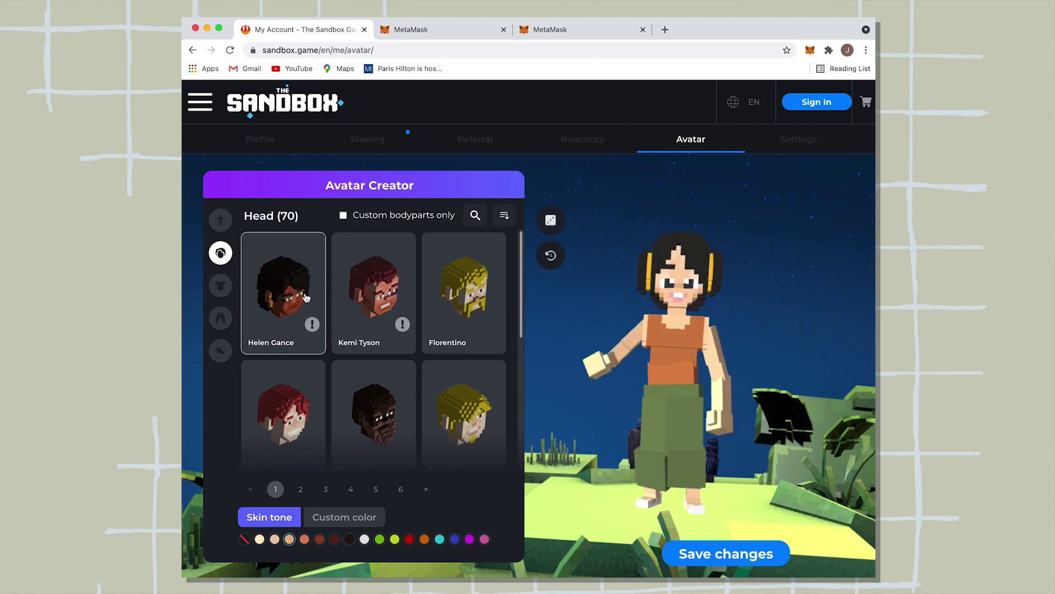
{"action": "scroll", "coordinate": [306, 297], "scroll_direction": "down", "scroll_amount": 3}
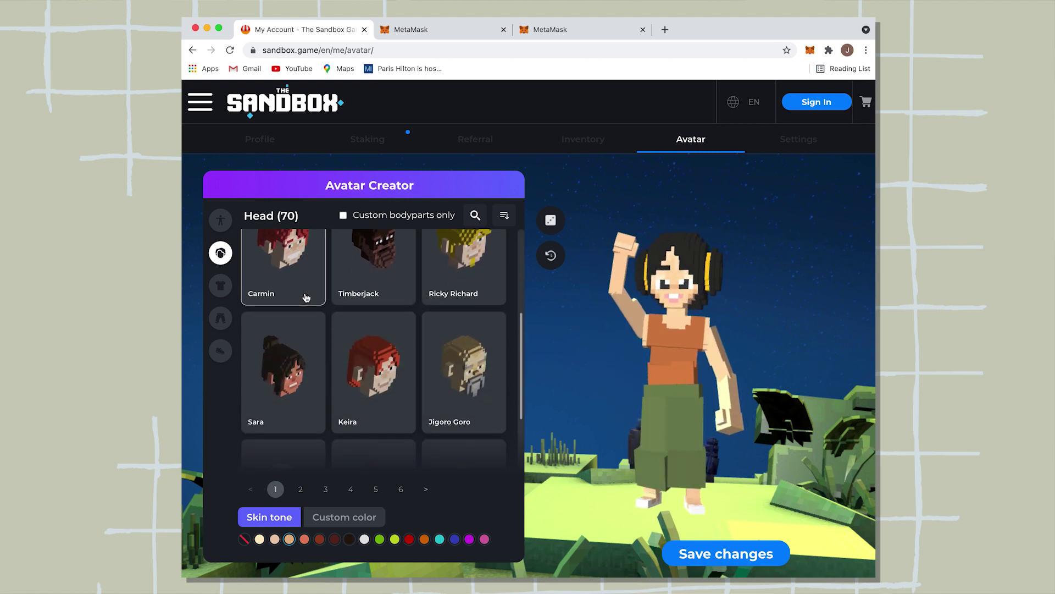
{"action": "scroll", "coordinate": [306, 297], "scroll_direction": "down", "scroll_amount": 2}
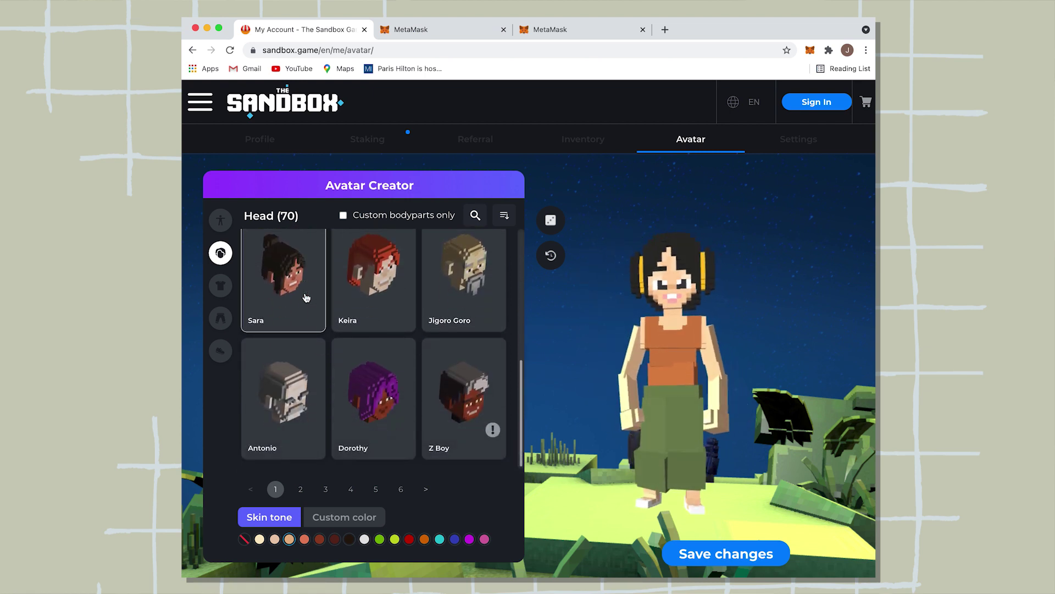
{"action": "scroll", "coordinate": [355, 333], "scroll_direction": "up", "scroll_amount": 5}
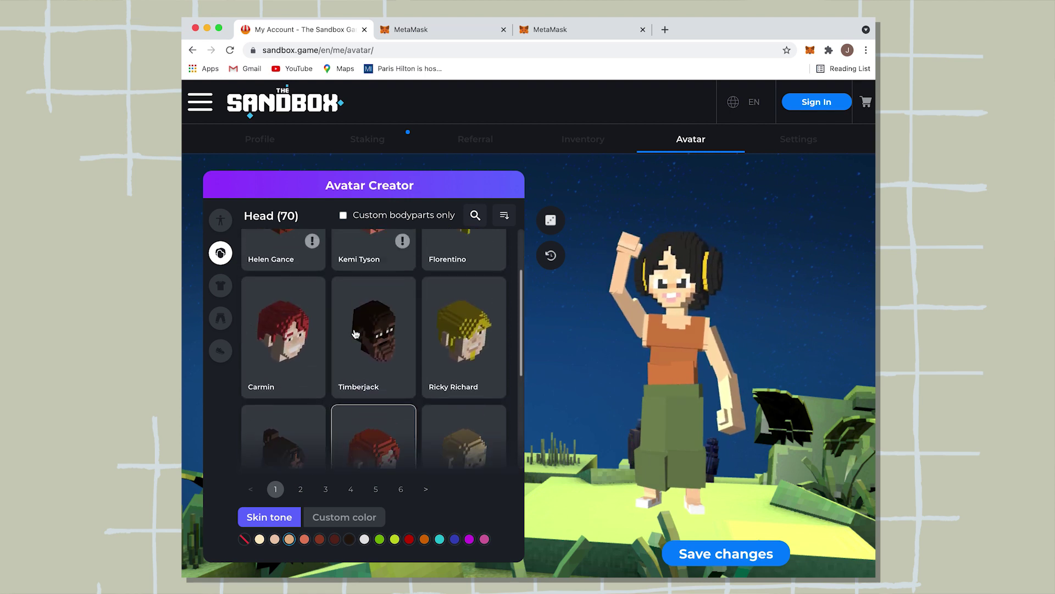
{"action": "scroll", "coordinate": [294, 404], "scroll_direction": "down", "scroll_amount": 1}
{"action": "left_click", "coordinate": [294, 404]}
{"action": "scroll", "coordinate": [294, 404], "scroll_direction": "up", "scroll_amount": 3}
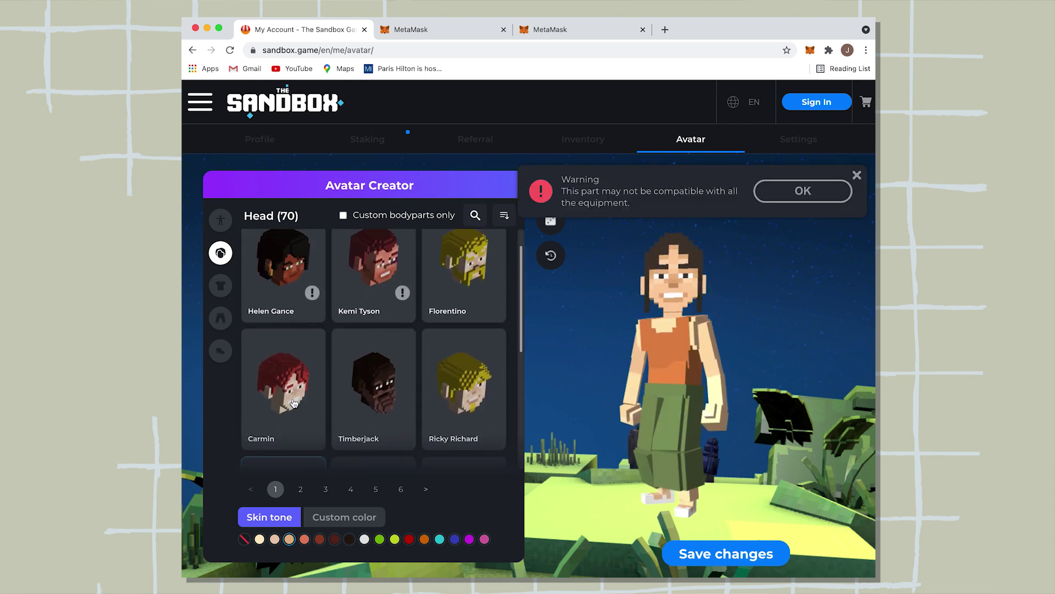
{"action": "left_click", "coordinate": [222, 220]}
{"action": "left_click", "coordinate": [331, 273]}
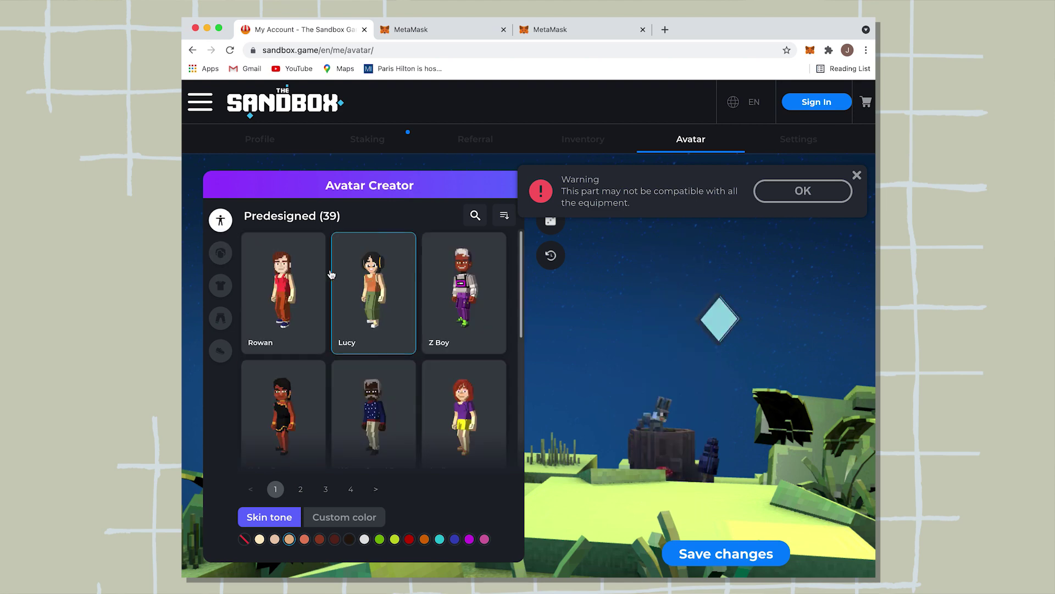
Dress the avatar in the Wool Vest shirt and the Winter Trousers.
{"action": "left_click", "coordinate": [228, 285]}
{"action": "left_click", "coordinate": [223, 319]}
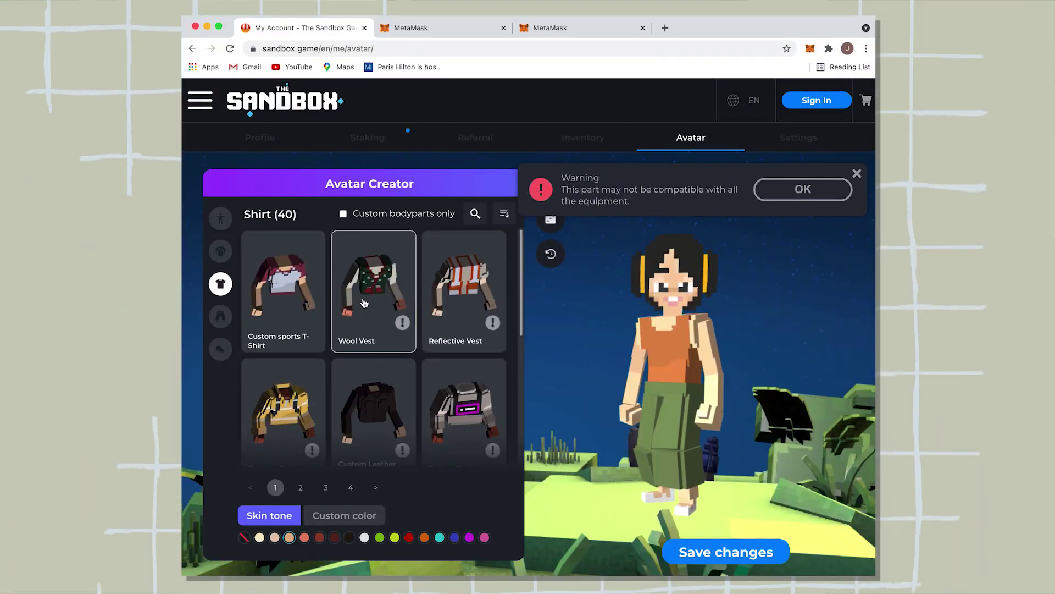
{"action": "left_click", "coordinate": [365, 303]}
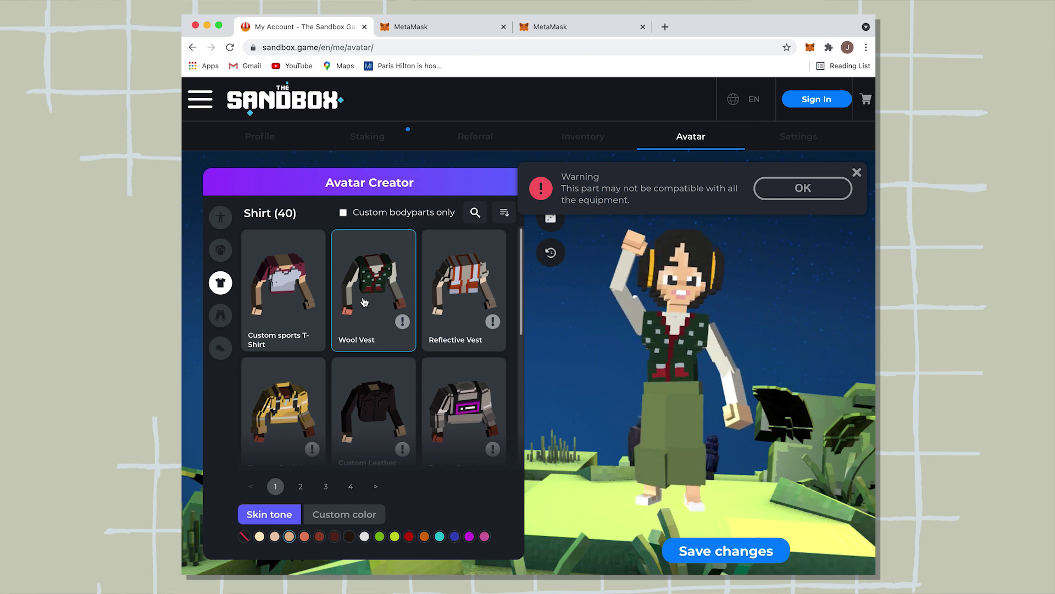
{"action": "left_click", "coordinate": [221, 316]}
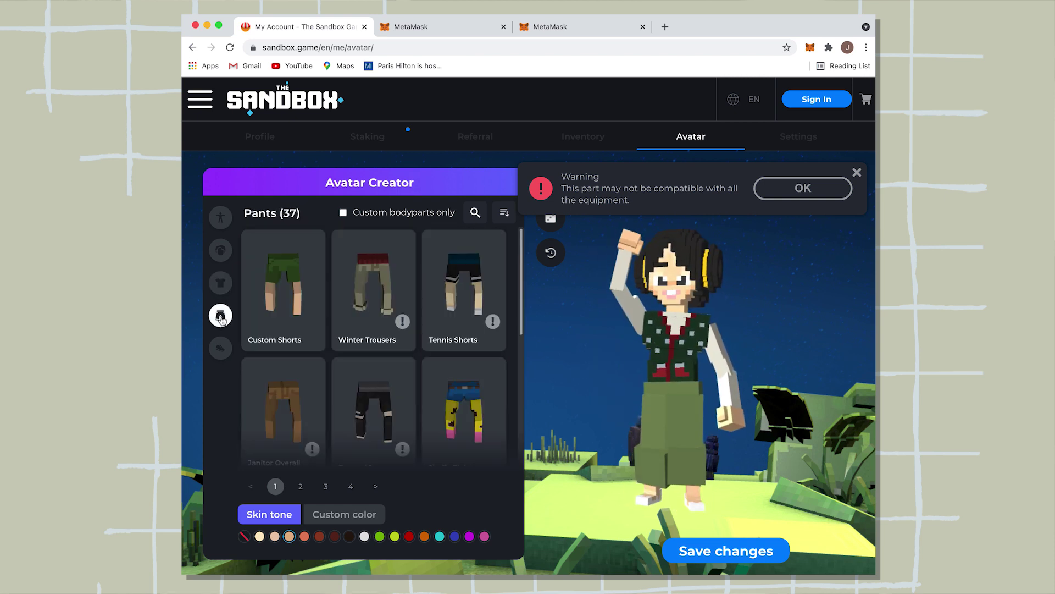
{"action": "left_click", "coordinate": [367, 321]}
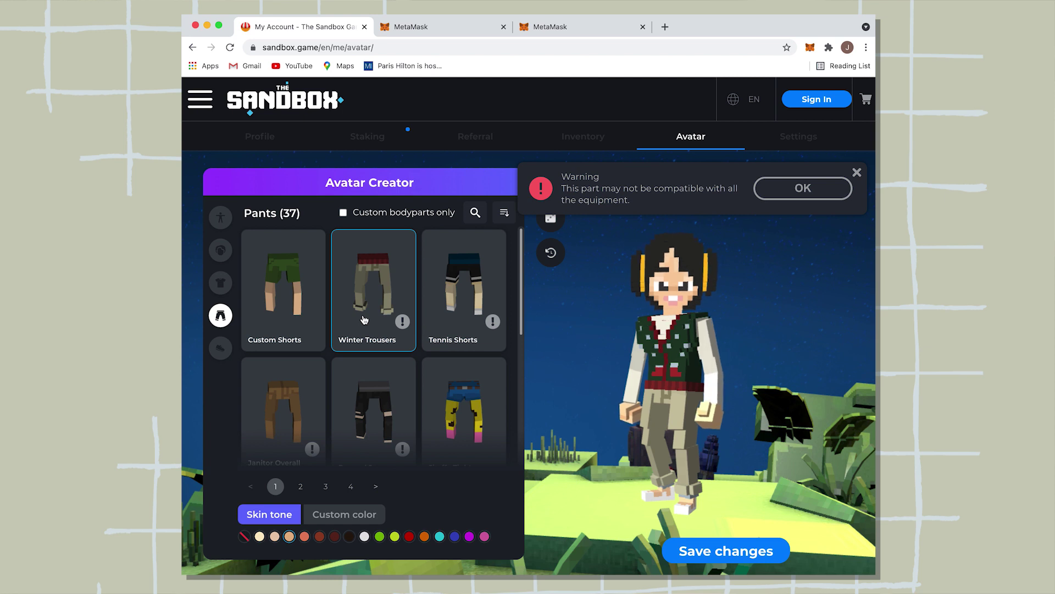
Put the Sneaker Boots on the avatar and browse the other shoes through to page 2.
{"action": "left_click", "coordinate": [221, 348]}
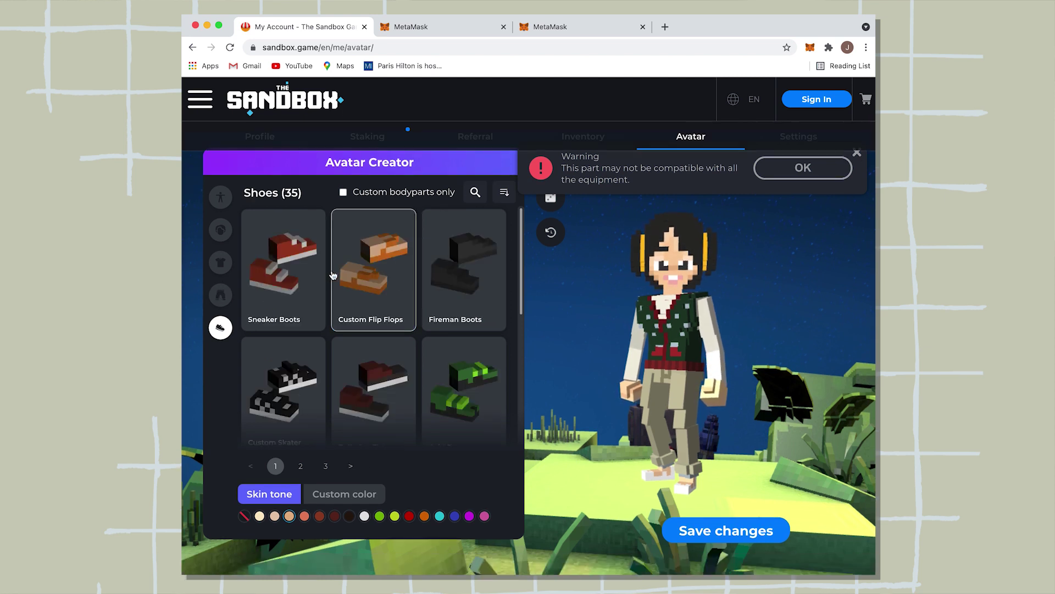
{"action": "left_click", "coordinate": [296, 288]}
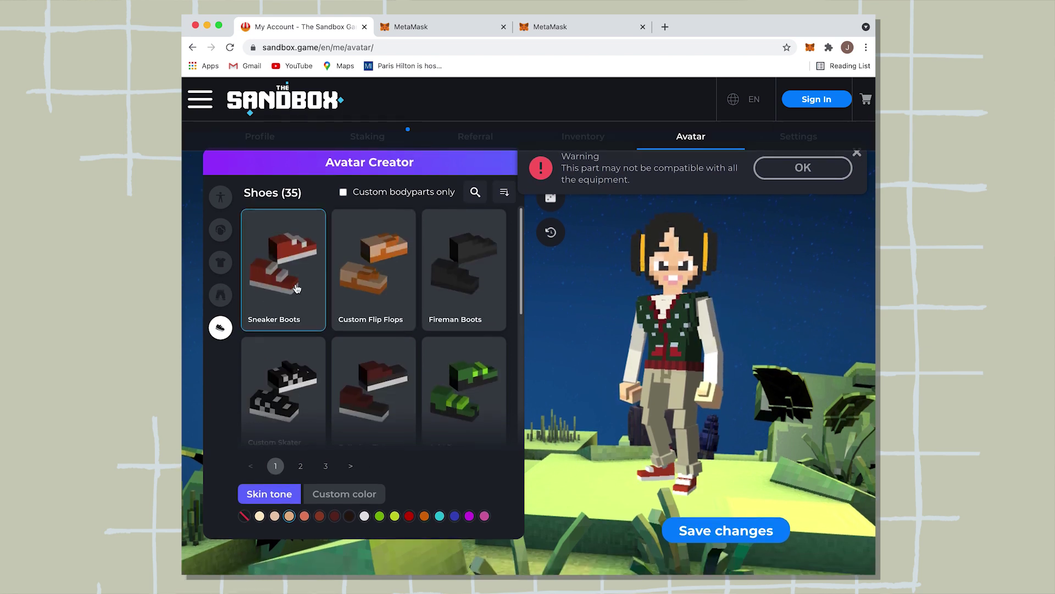
{"action": "scroll", "coordinate": [296, 288], "scroll_direction": "down", "scroll_amount": 1}
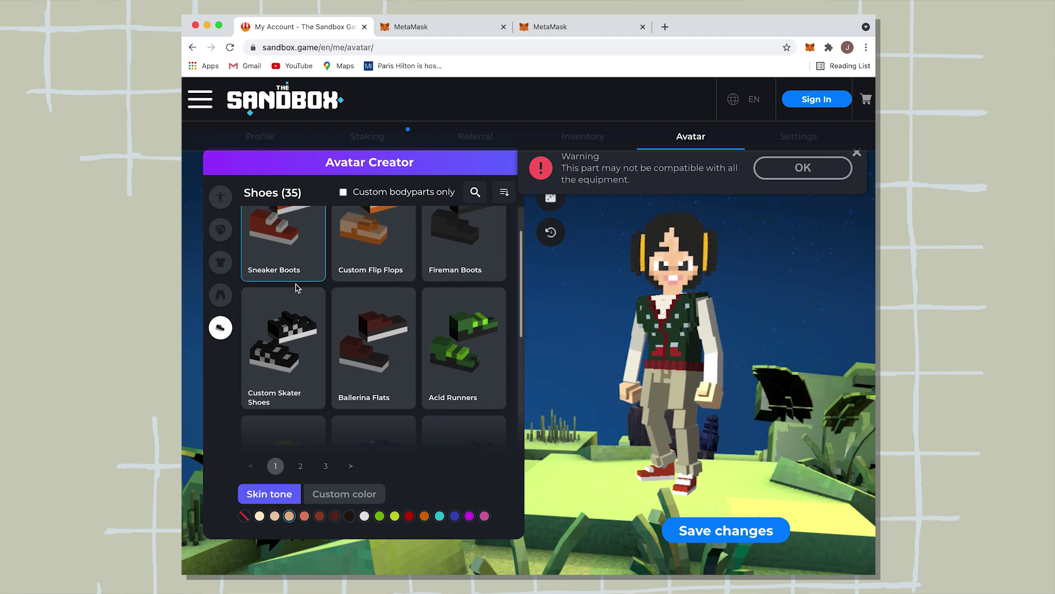
{"action": "scroll", "coordinate": [297, 288], "scroll_direction": "down", "scroll_amount": 2}
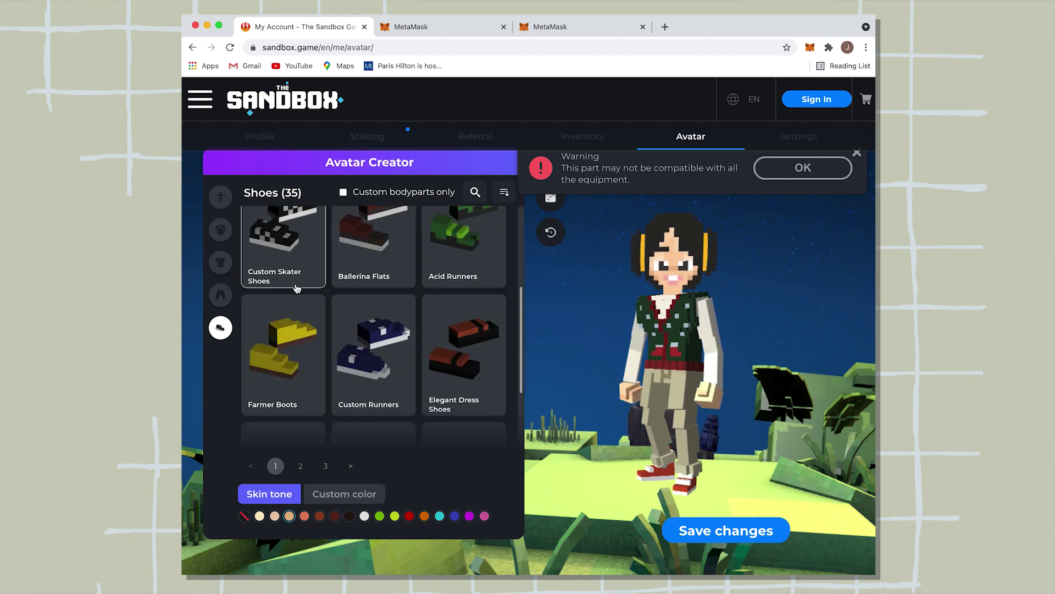
{"action": "scroll", "coordinate": [297, 288], "scroll_direction": "down", "scroll_amount": 2}
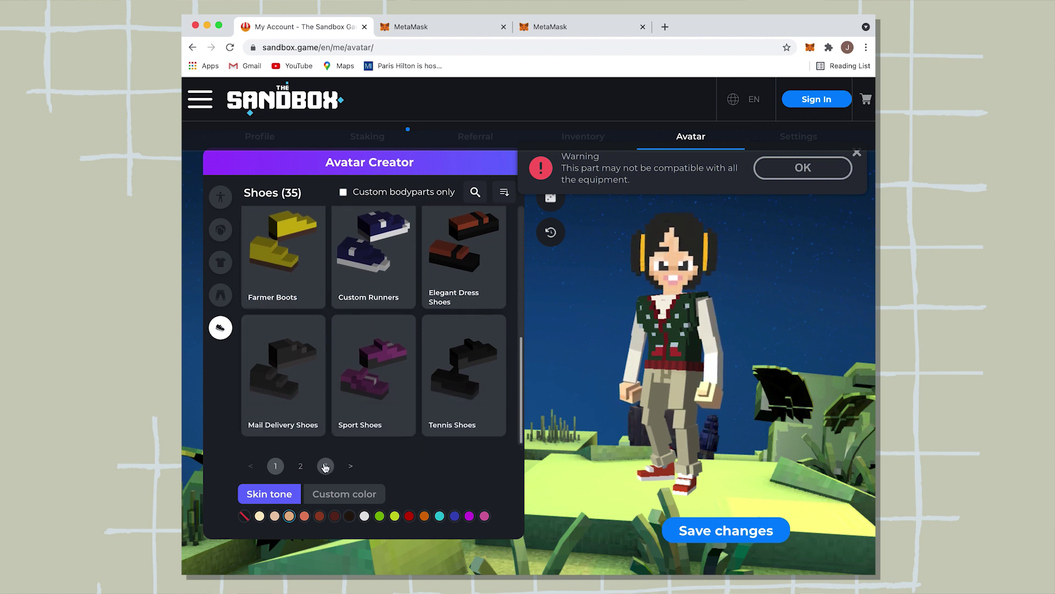
{"action": "left_click", "coordinate": [300, 466]}
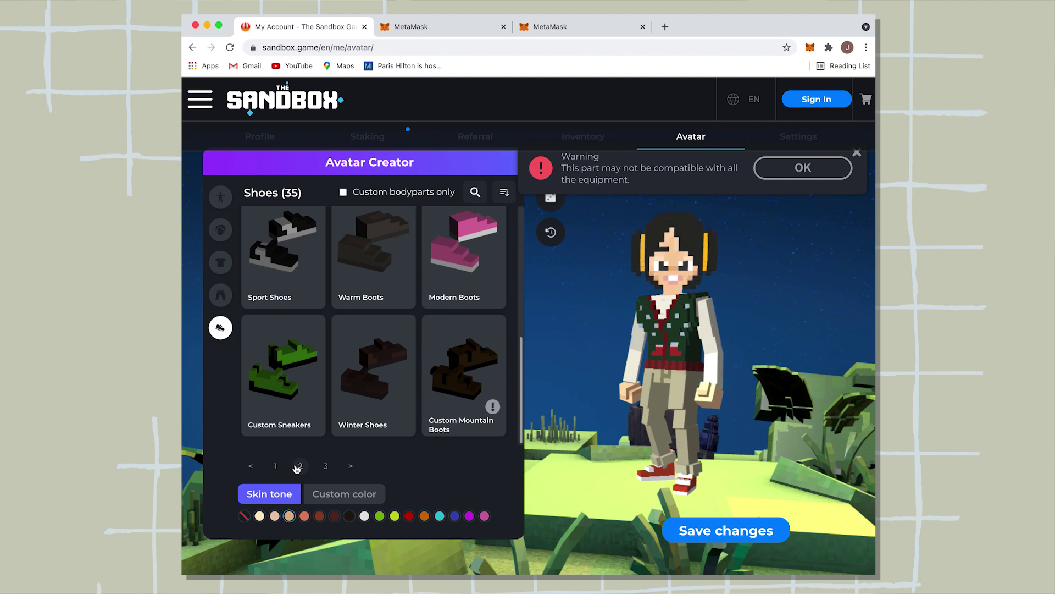
Put the Warm Boots on the avatar.
{"action": "left_click", "coordinate": [366, 278]}
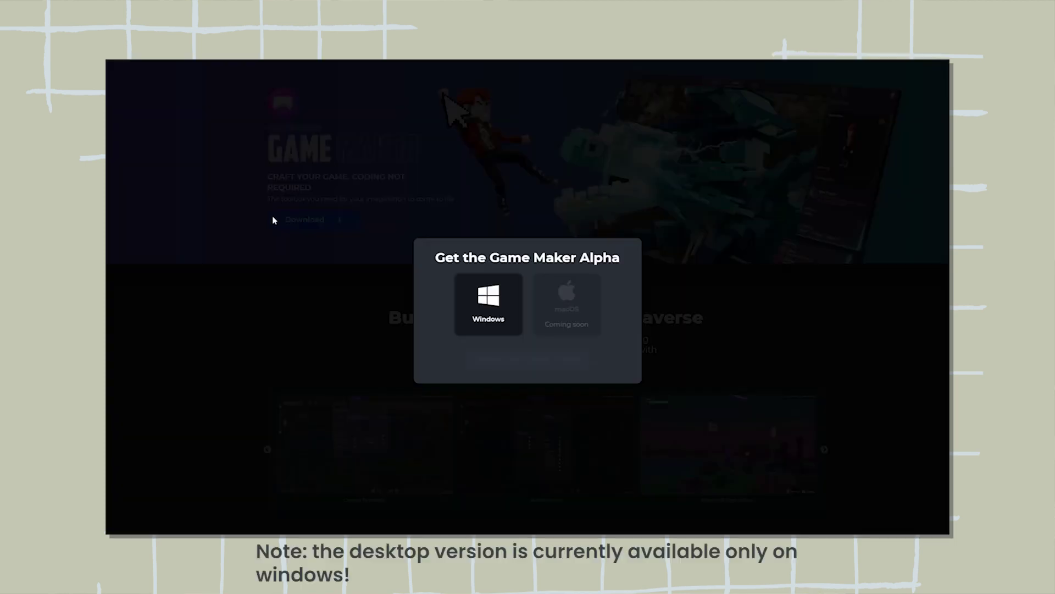
Download the Windows version of the Game Maker Alpha, then launch it and log in with the saved account details.
{"action": "left_click", "coordinate": [476, 310]}
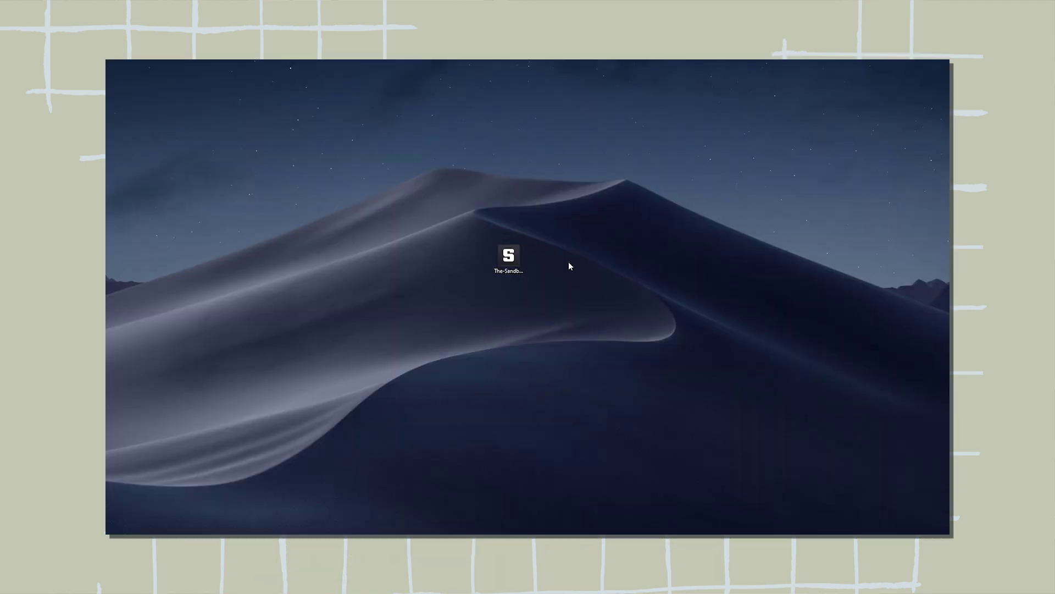
{"action": "double_click", "coordinate": [508, 260]}
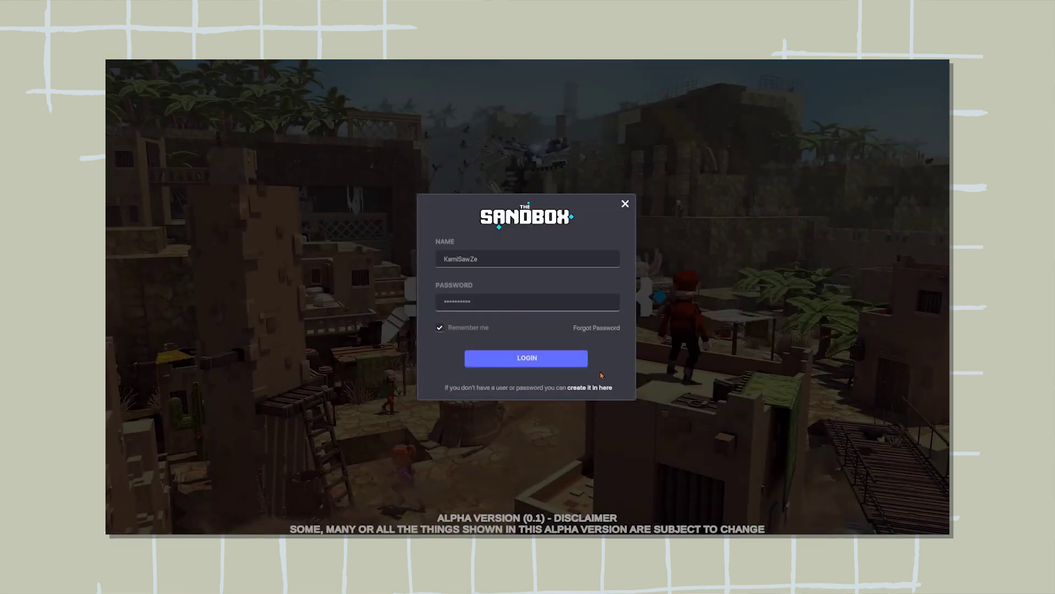
{"action": "left_click", "coordinate": [501, 361]}
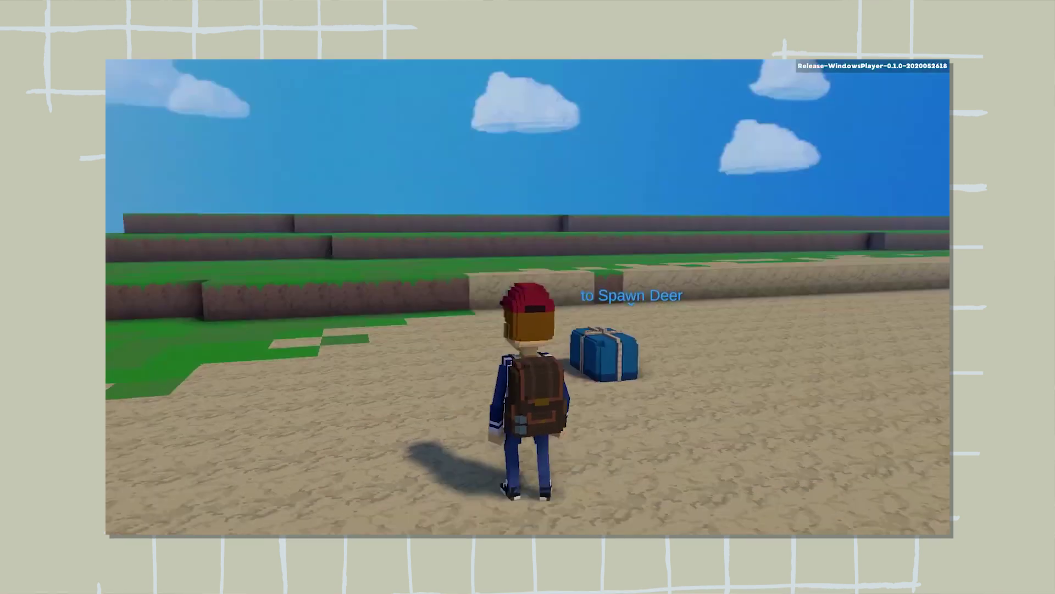
{"action": "key", "text": "w"}
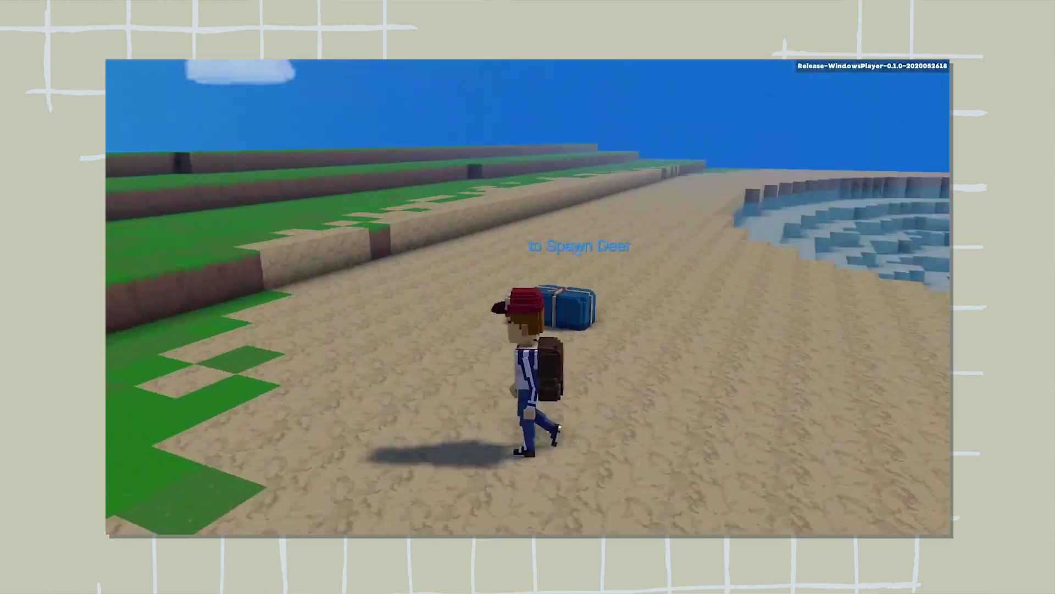
{"action": "key", "text": "s"}
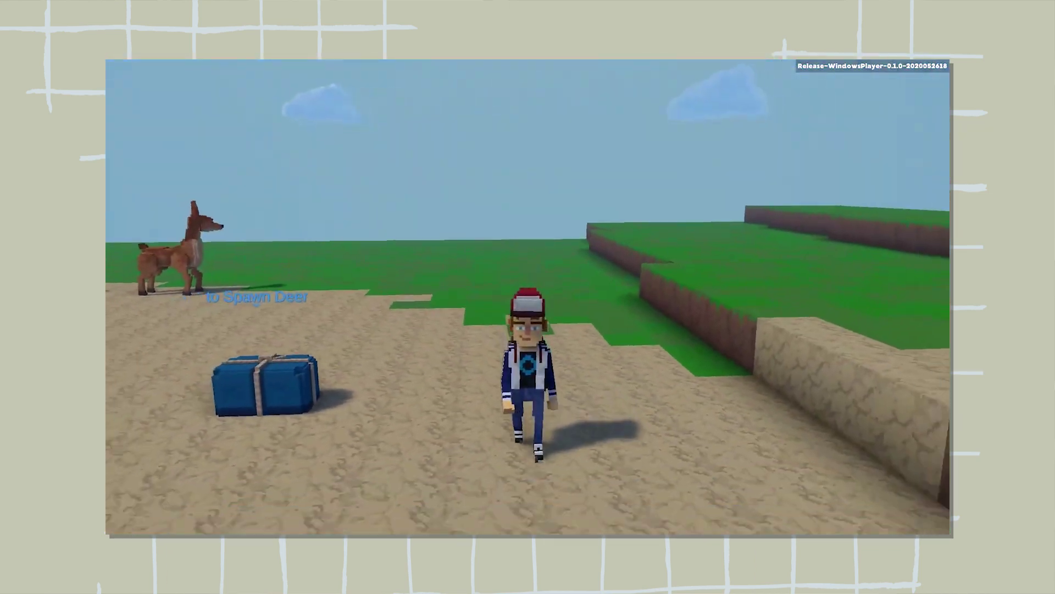
{"action": "key", "text": "d"}
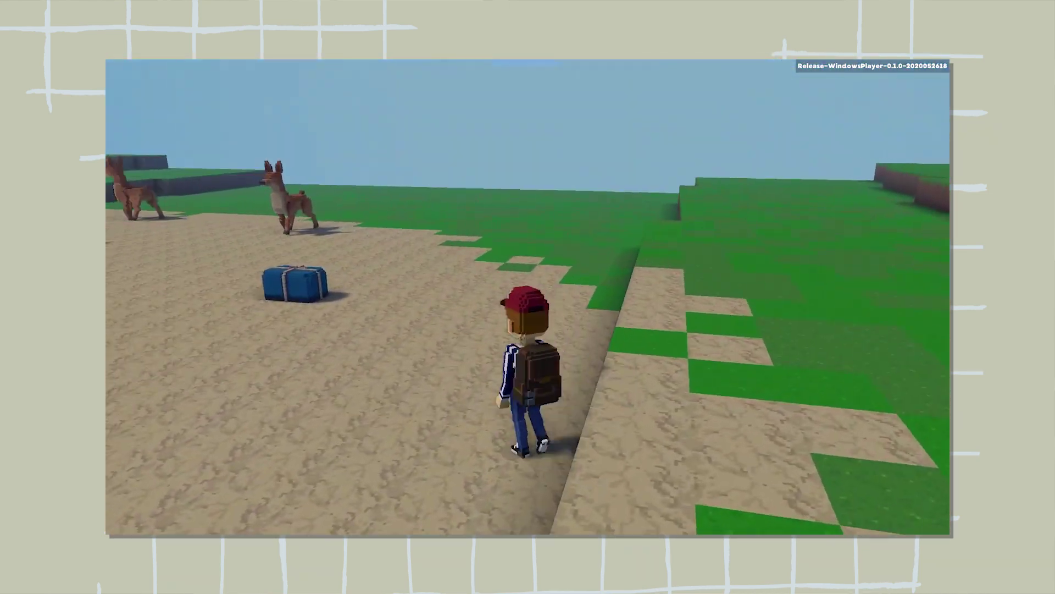